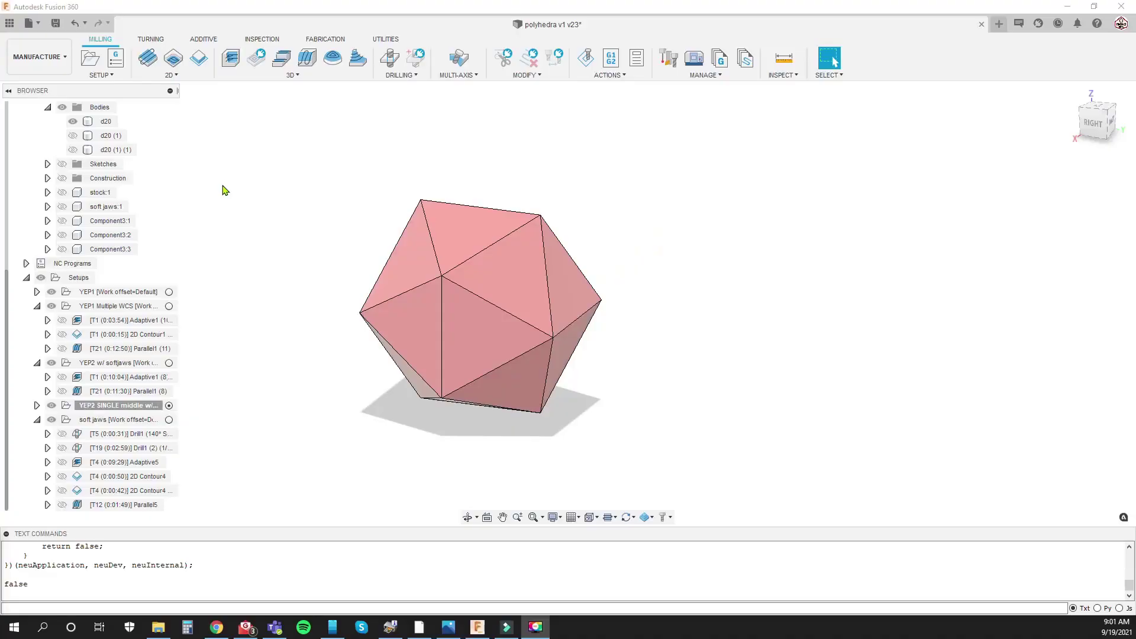
Display the stock of the YEP1 Multiple WCS setup and inspect its Adaptive1 roughing toolpath around the d20
{"action": "left_click", "coordinate": [149, 307]}
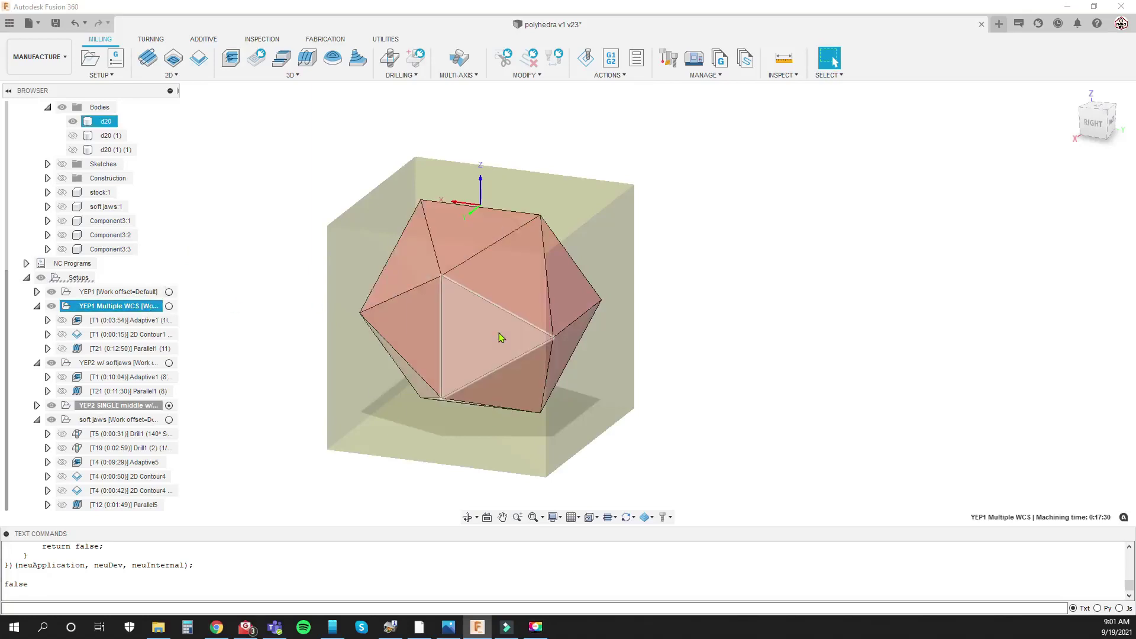
{"action": "left_click", "coordinate": [148, 321]}
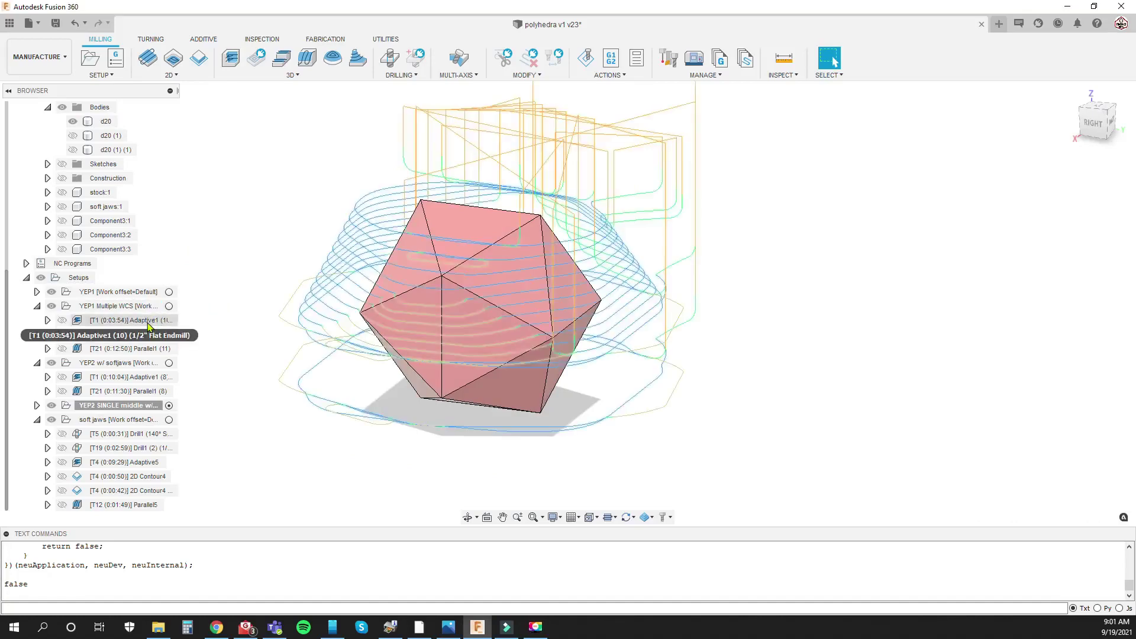
{"action": "left_click", "coordinate": [148, 327]}
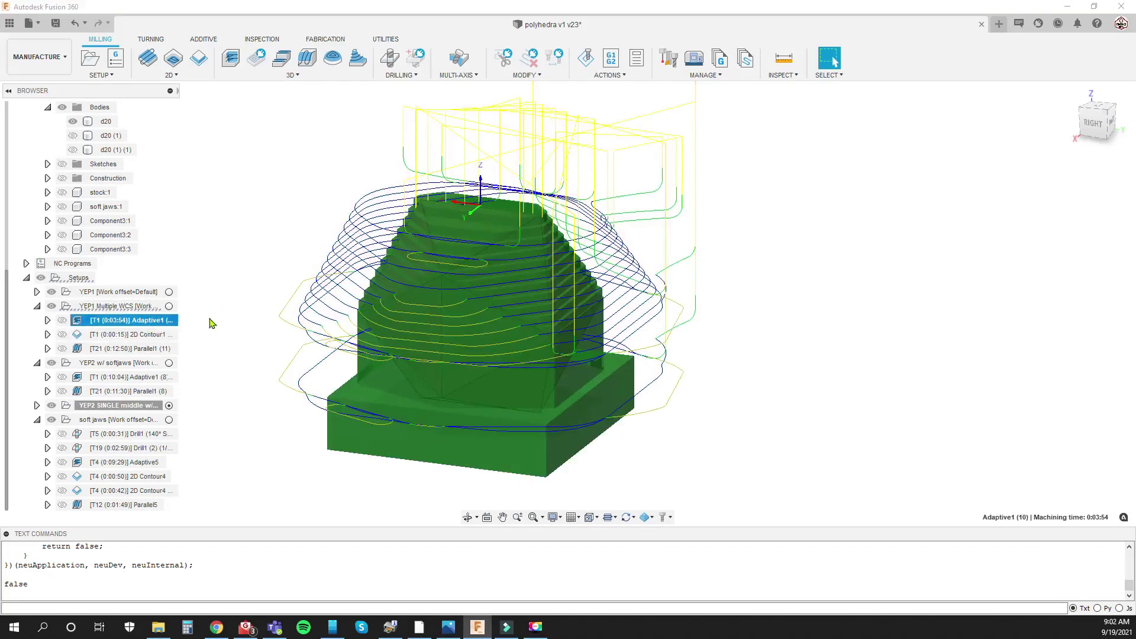
{"action": "mouse_move", "coordinate": [456, 356]}
{"action": "middle_mouse_down", "text": "shift"}
{"action": "mouse_move", "coordinate": [434, 335]}
{"action": "mouse_move", "coordinate": [450, 349]}
{"action": "mouse_move", "coordinate": [426, 355]}
{"action": "mouse_move", "coordinate": [382, 338]}
{"action": "mouse_move", "coordinate": [438, 350]}
{"action": "middle_mouse_up", "text": "shift"}
Inspect the 2D Contour1 and Parallel1 toolpaths of the YEP1 Multiple WCS setup from several sides
{"action": "left_click", "coordinate": [150, 335]}
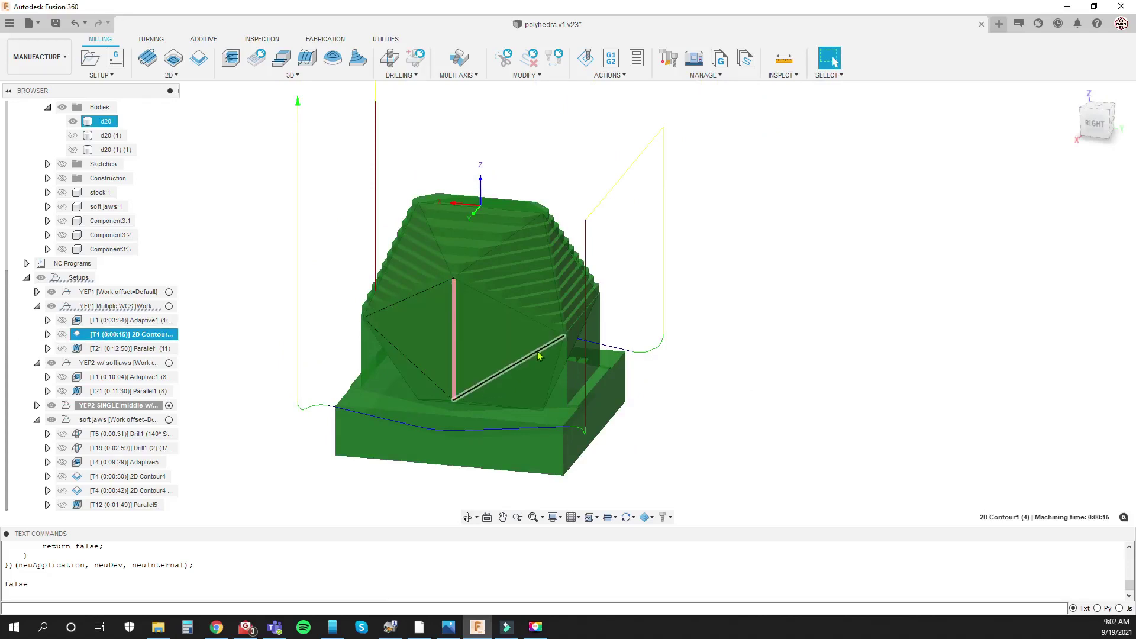
{"action": "middle_click_drag", "start_coordinate": [538, 355], "coordinate": [833, 62], "text": "shift"}
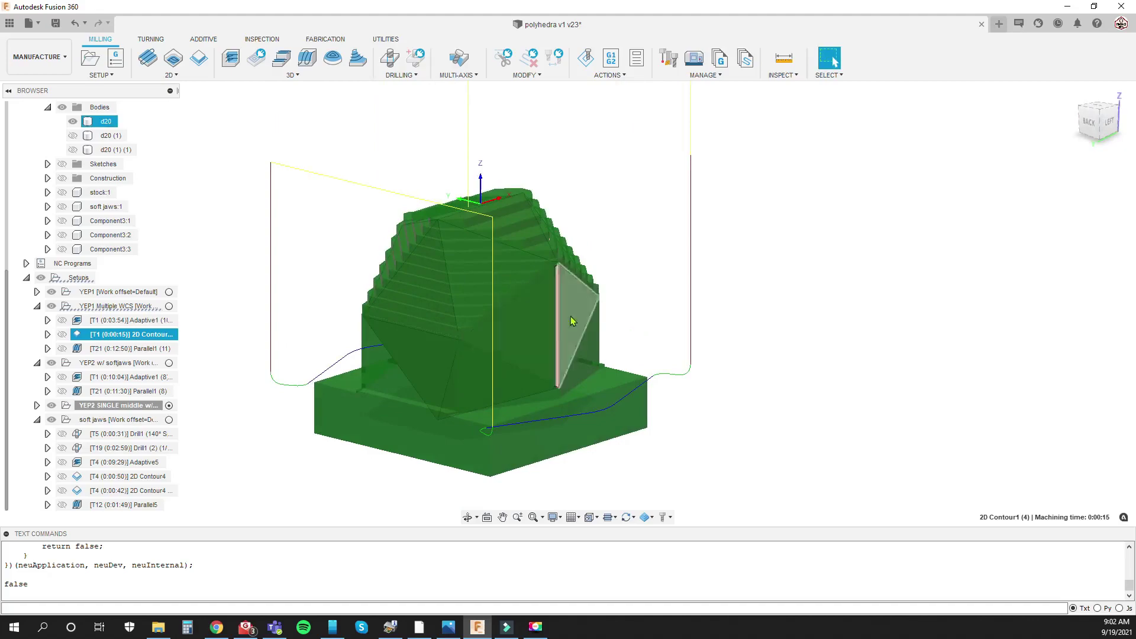
{"action": "middle_click_drag", "start_coordinate": [474, 353], "coordinate": [583, 355], "text": "shift"}
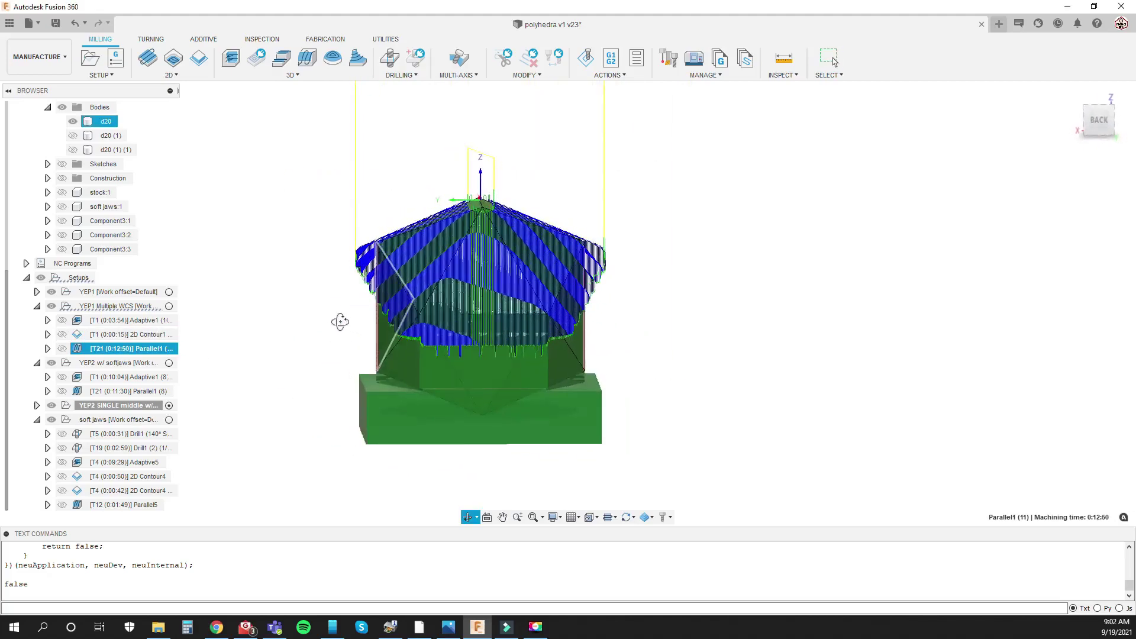
{"action": "middle_click_drag", "start_coordinate": [329, 320], "coordinate": [501, 329], "text": "shift"}
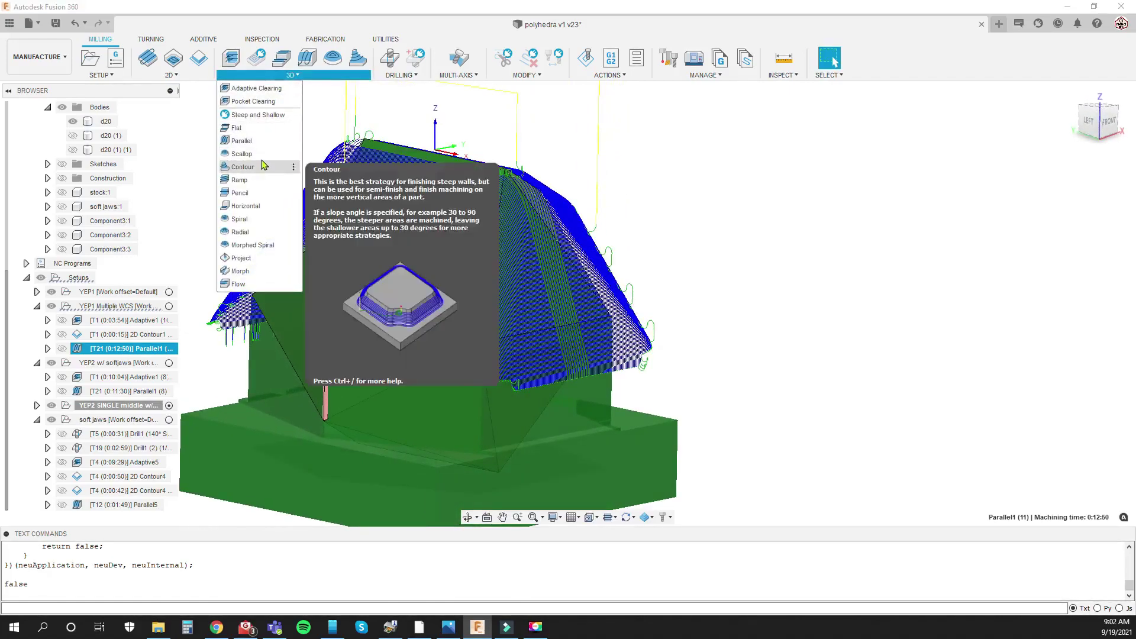
{"action": "left_click", "coordinate": [713, 233]}
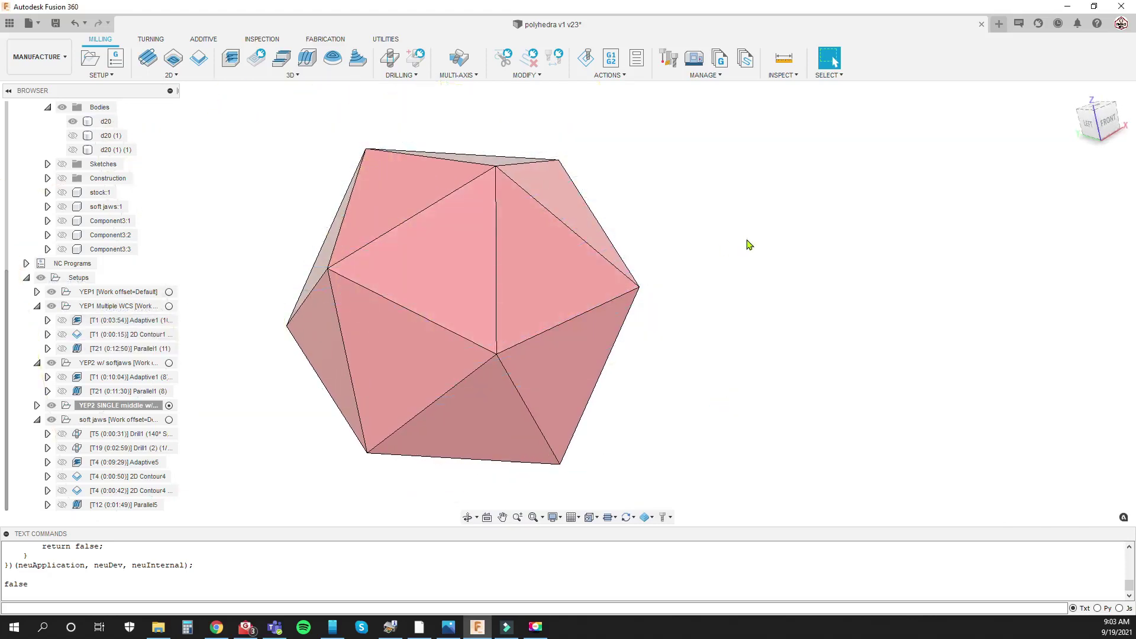
{"action": "middle_click_drag", "start_coordinate": [749, 244], "coordinate": [742, 239], "text": "shift"}
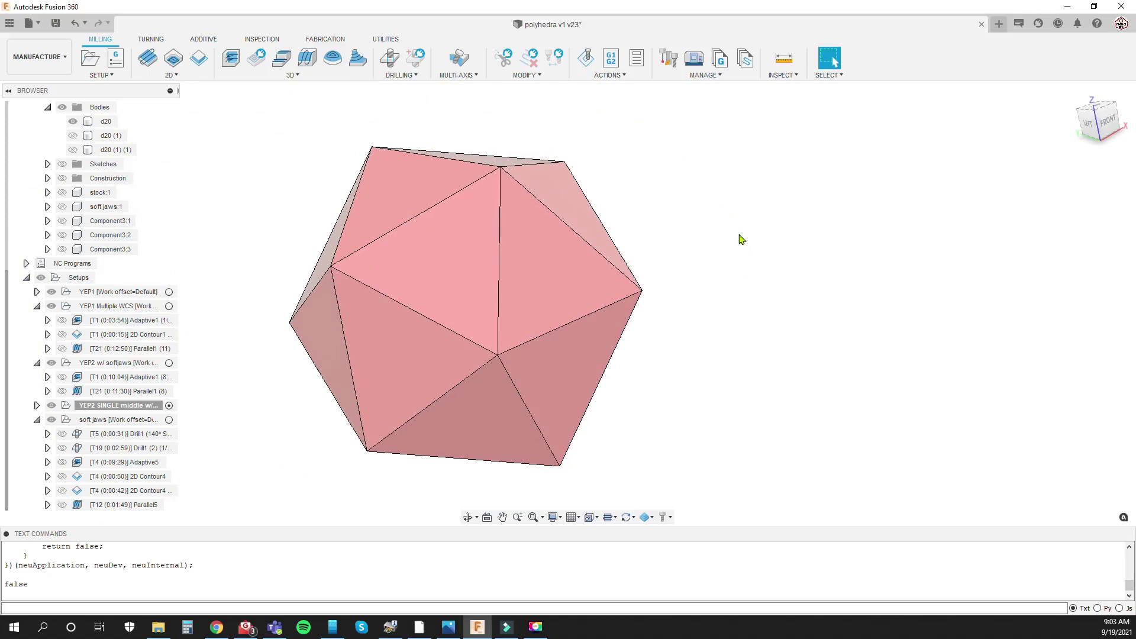
{"action": "left_click", "coordinate": [80, 349]}
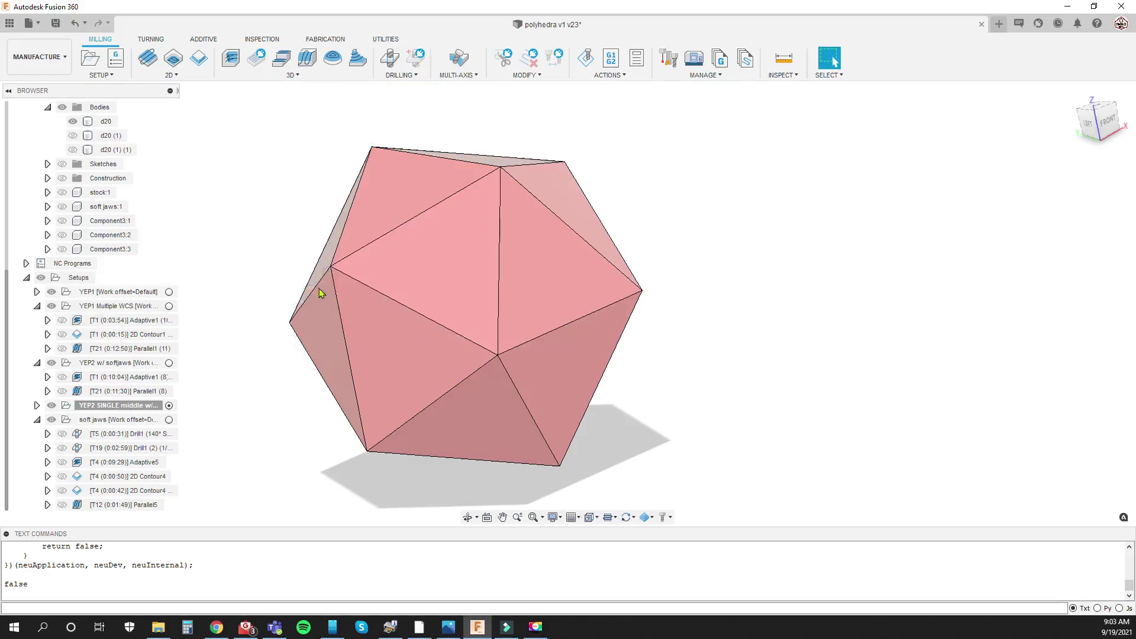
Examine from several angles how the three d20 bodies sit in the soft jaw pockets
{"action": "middle_click_drag", "start_coordinate": [262, 468], "coordinate": [341, 376], "text": "shift"}
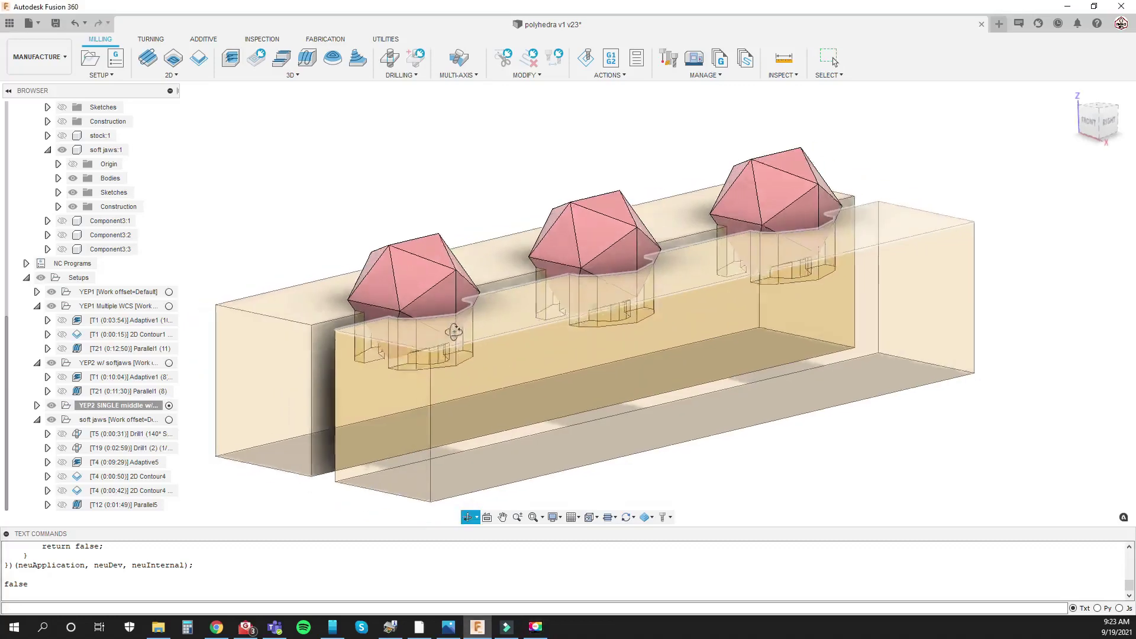
{"action": "left_click_drag", "start_coordinate": [475, 322], "coordinate": [462, 329]}
{"action": "key", "text": "Escape"}
{"action": "scroll", "coordinate": [444, 348], "scroll_direction": "up", "scroll_amount": 5}
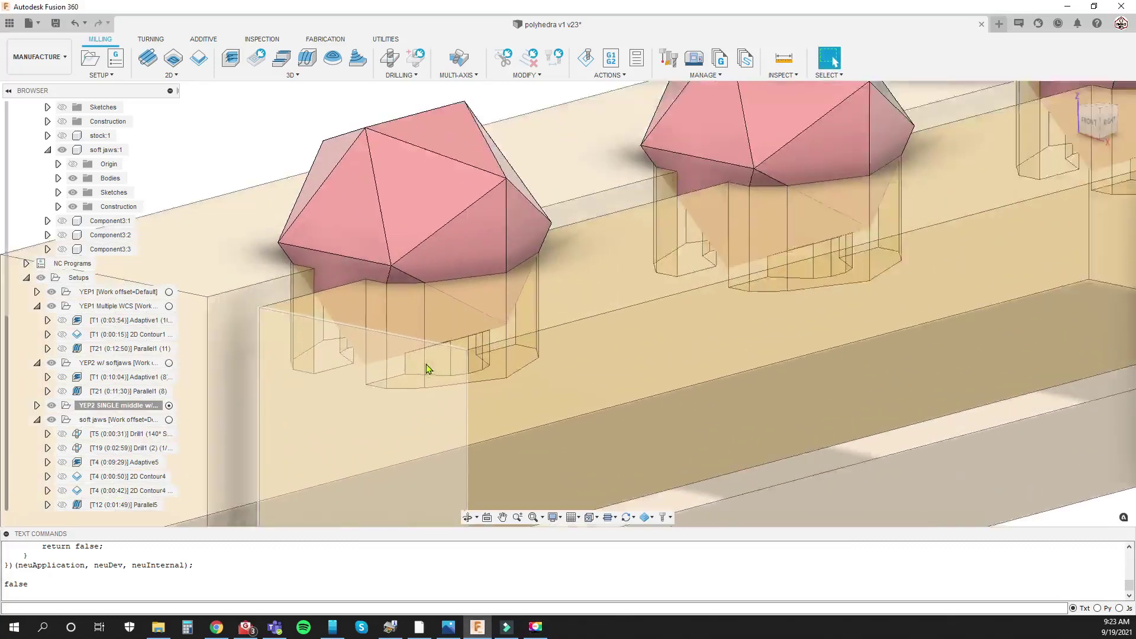
{"action": "middle_click_drag", "start_coordinate": [434, 352], "coordinate": [669, 435], "text": "shift"}
{"action": "scroll", "coordinate": [675, 443], "scroll_direction": "down", "scroll_amount": 3}
{"action": "scroll", "coordinate": [677, 443], "scroll_direction": "up", "scroll_amount": 4}
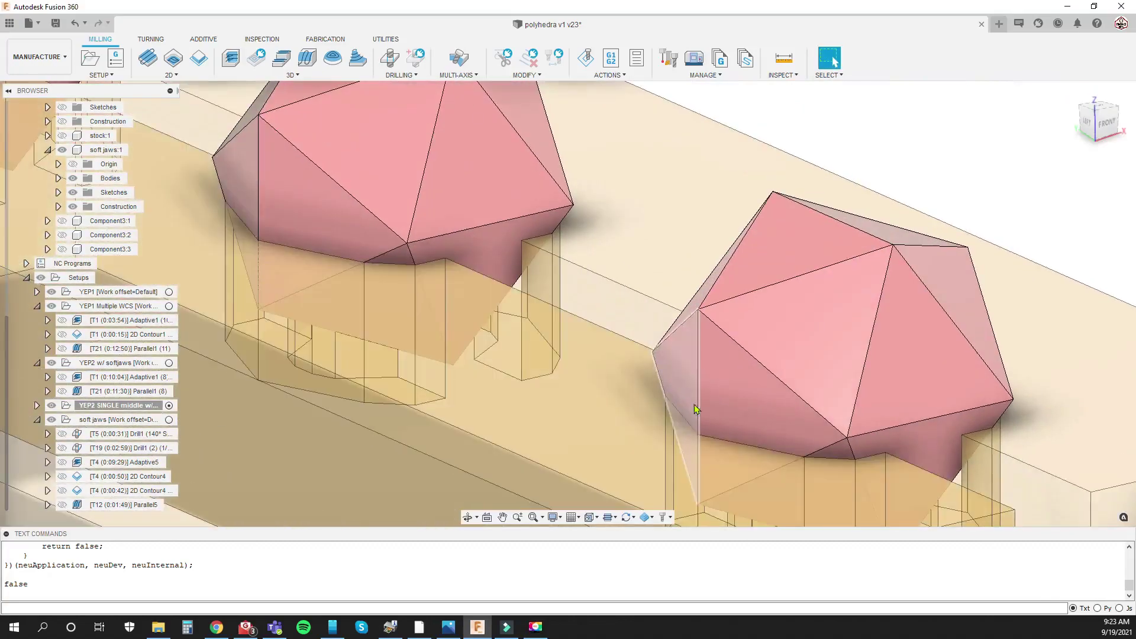
{"action": "middle_click_drag", "start_coordinate": [740, 436], "coordinate": [721, 390], "text": "shift"}
{"action": "scroll", "coordinate": [791, 447], "scroll_direction": "down", "scroll_amount": 4}
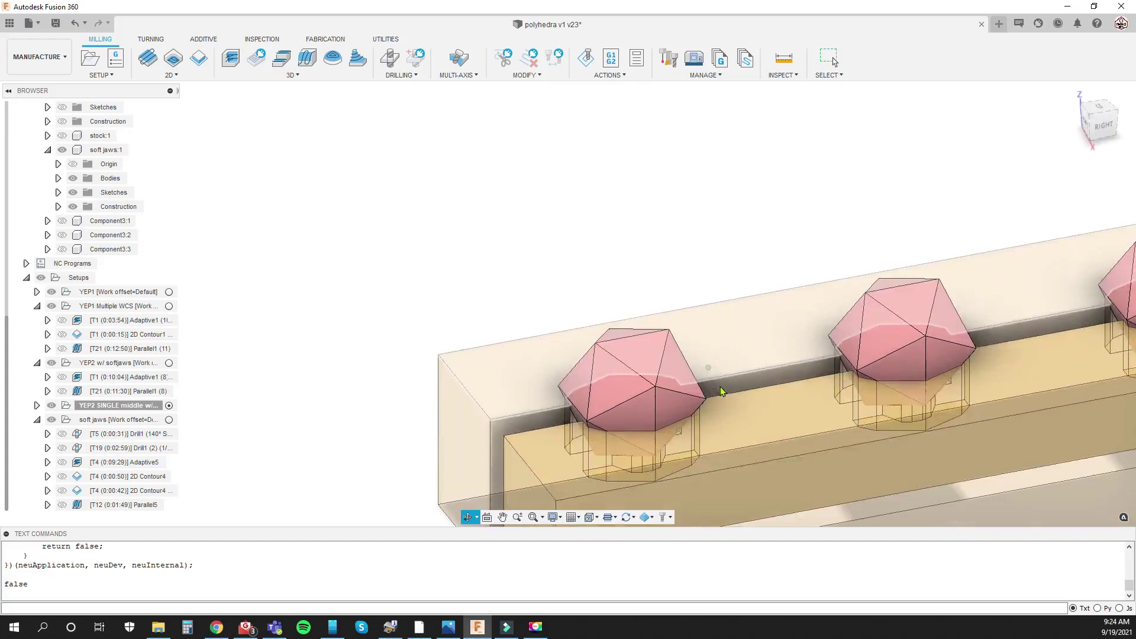
{"action": "middle_click_drag", "start_coordinate": [797, 408], "coordinate": [627, 342]}
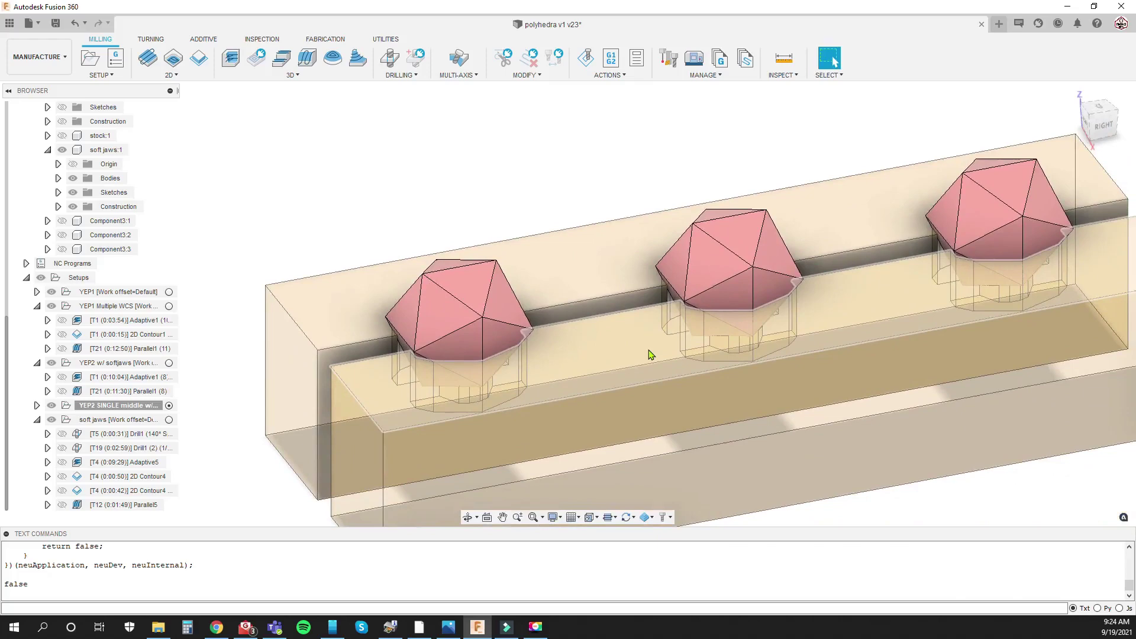
{"action": "middle_click_drag", "start_coordinate": [648, 355], "coordinate": [592, 346], "text": "shift"}
{"action": "scroll", "coordinate": [507, 258], "scroll_direction": "up", "scroll_amount": 4}
{"action": "middle_click_drag", "start_coordinate": [506, 258], "coordinate": [494, 288], "text": "shift"}
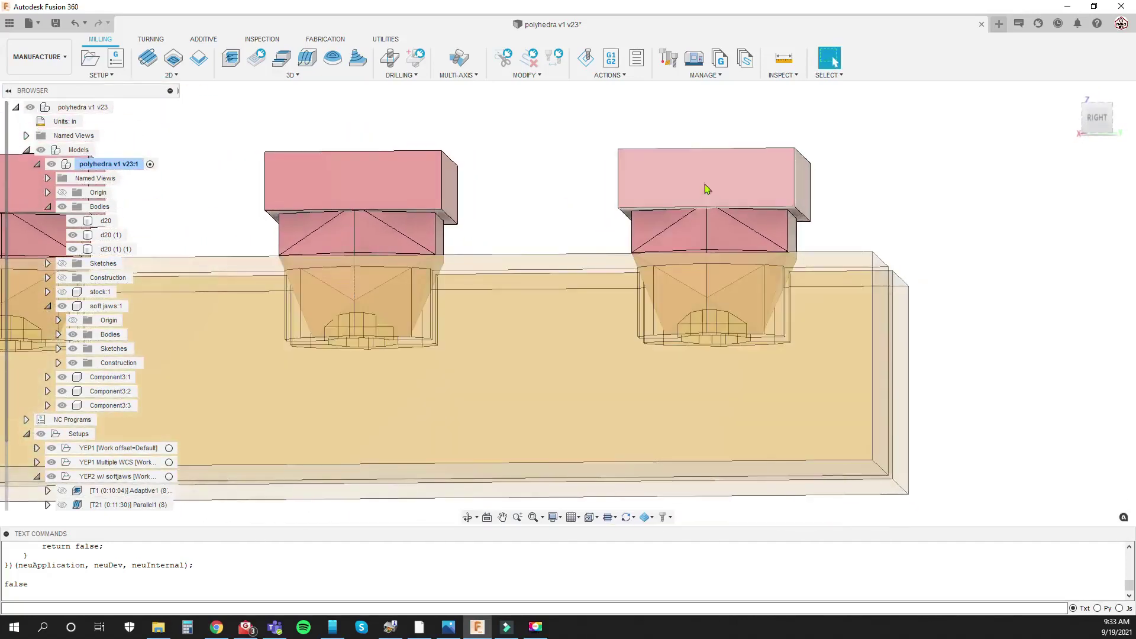
Display the Adaptive1 toolpath of the YEP2 w/ softjaws setup and hide Component3:1, Component3:2 and Component3:3
{"action": "middle_click_drag", "start_coordinate": [693, 184], "coordinate": [680, 209], "text": "shift"}
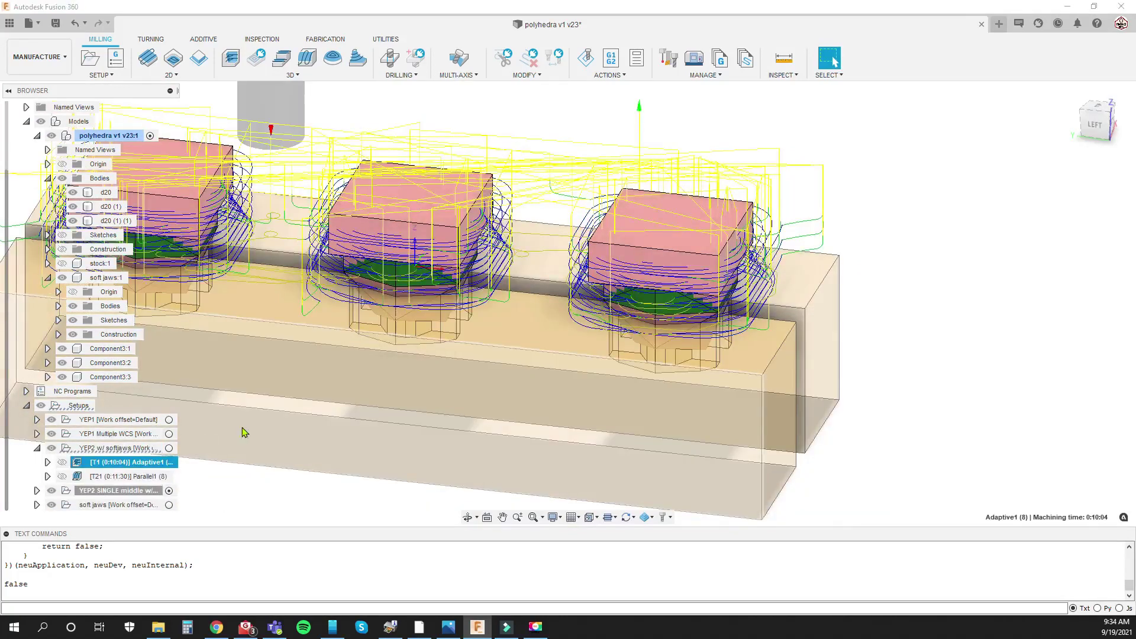
{"action": "middle_click_drag", "start_coordinate": [283, 391], "coordinate": [322, 368]}
{"action": "scroll", "coordinate": [324, 368], "scroll_direction": "up", "scroll_amount": 1}
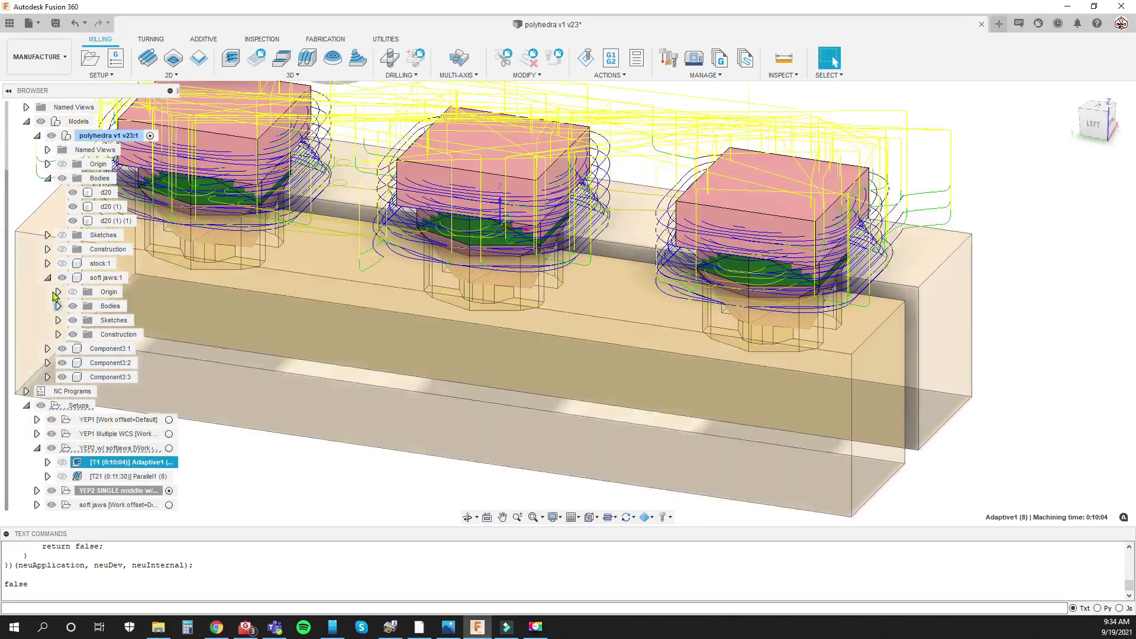
{"action": "left_click", "coordinate": [62, 377]}
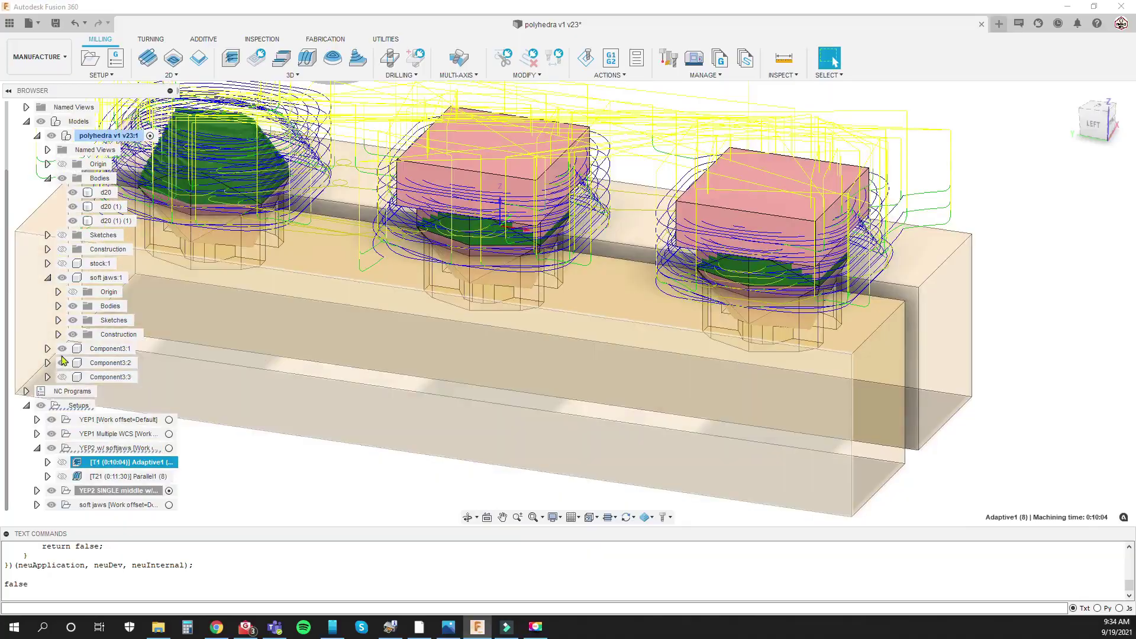
{"action": "left_click", "coordinate": [63, 363]}
{"action": "left_click", "coordinate": [62, 348]}
Examine the YEP2 w/ softjaws Adaptive1 toolpath and the roughed shape on the three d20 bodies
{"action": "middle_click_drag", "start_coordinate": [509, 362], "coordinate": [459, 377], "text": "shift"}
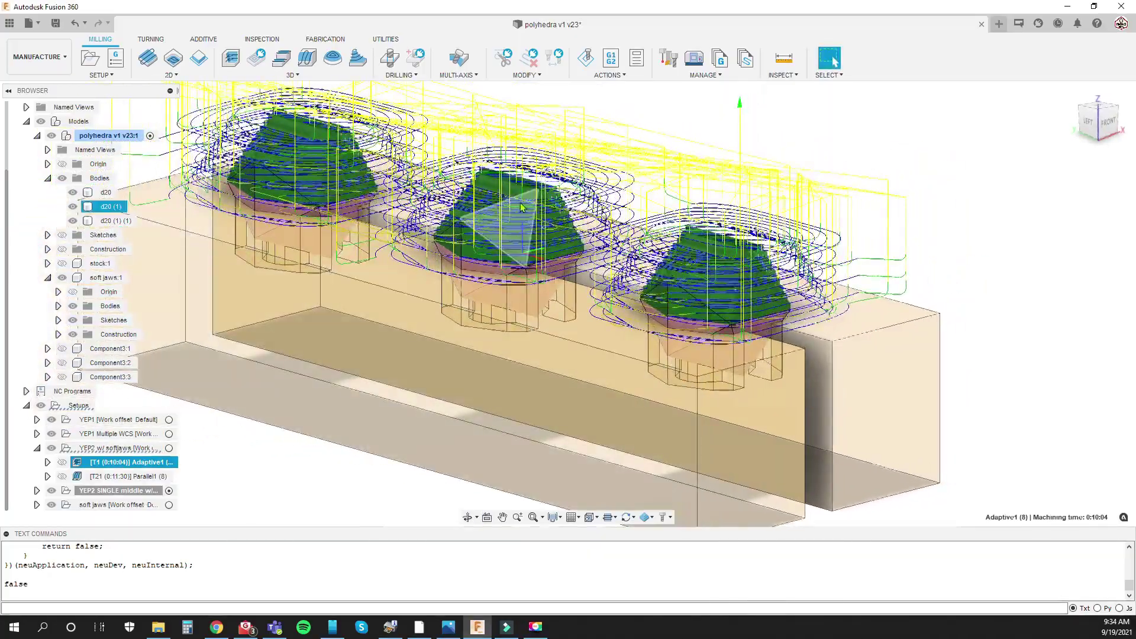
{"action": "scroll", "coordinate": [519, 208], "scroll_direction": "up", "scroll_amount": 4}
{"action": "scroll", "coordinate": [519, 209], "scroll_direction": "down", "scroll_amount": 4}
{"action": "mouse_move", "coordinate": [516, 208]}
{"action": "middle_mouse_down", "text": "shift"}
{"action": "mouse_move", "coordinate": [559, 232]}
{"action": "mouse_move", "coordinate": [499, 203]}
{"action": "middle_mouse_up", "text": "shift"}
Inspect the Parallel1 finishing toolpath of the YEP2 w/ softjaws setup on all three d20 bodies
{"action": "left_click", "coordinate": [128, 476]}
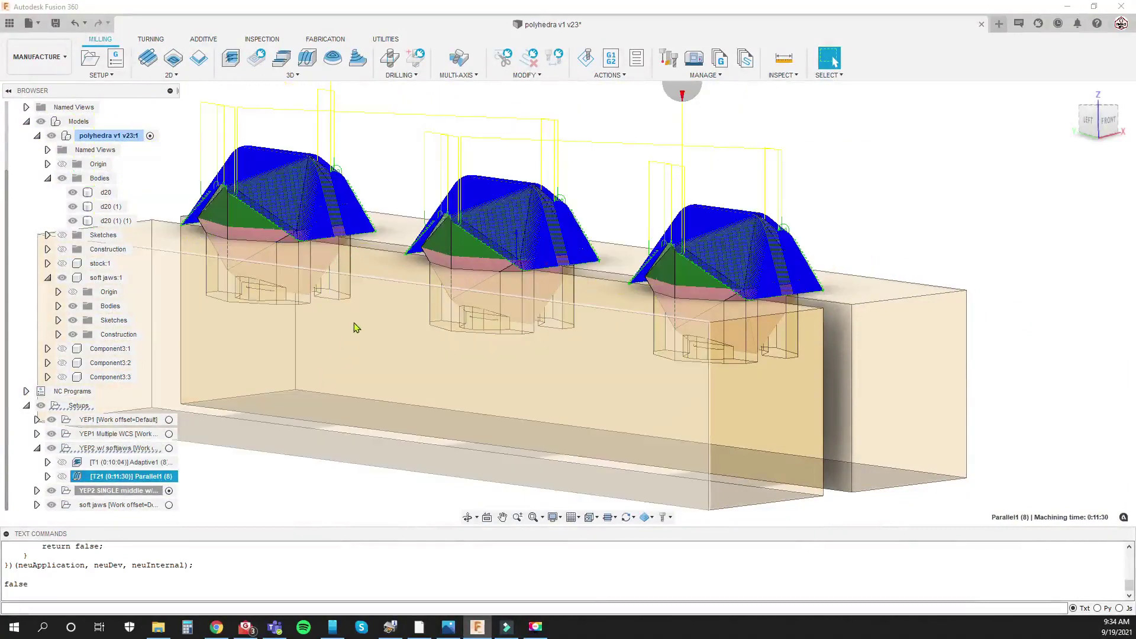
{"action": "middle_click_drag", "start_coordinate": [330, 307], "coordinate": [321, 317], "text": "shift"}
{"action": "scroll", "coordinate": [466, 246], "scroll_direction": "up", "scroll_amount": 4}
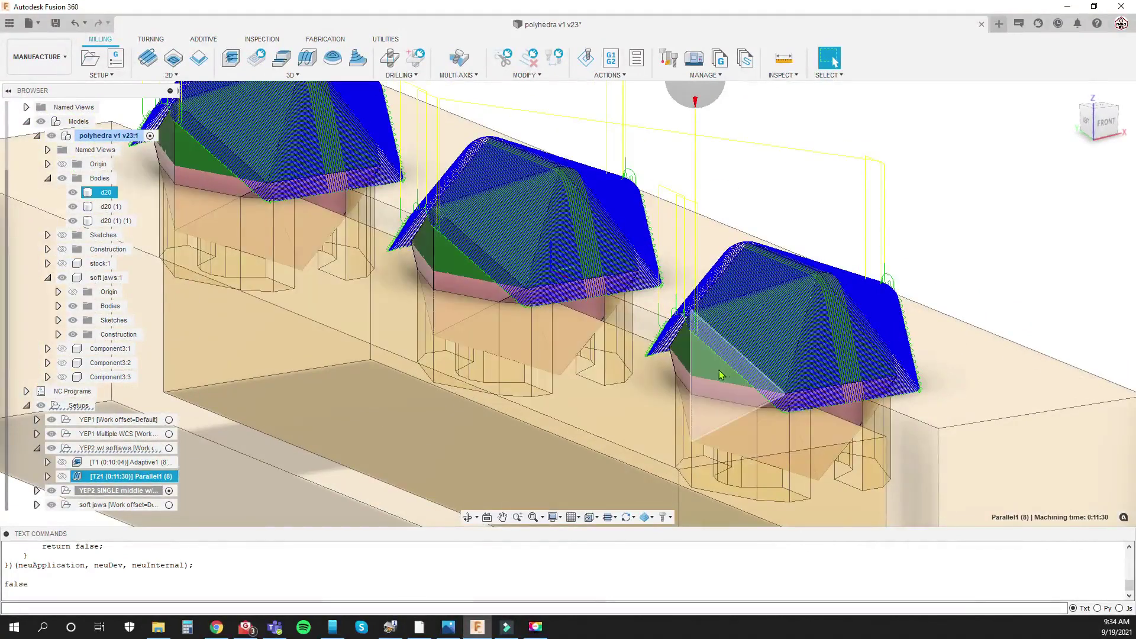
{"action": "middle_click_drag", "start_coordinate": [769, 379], "coordinate": [806, 388], "text": "shift"}
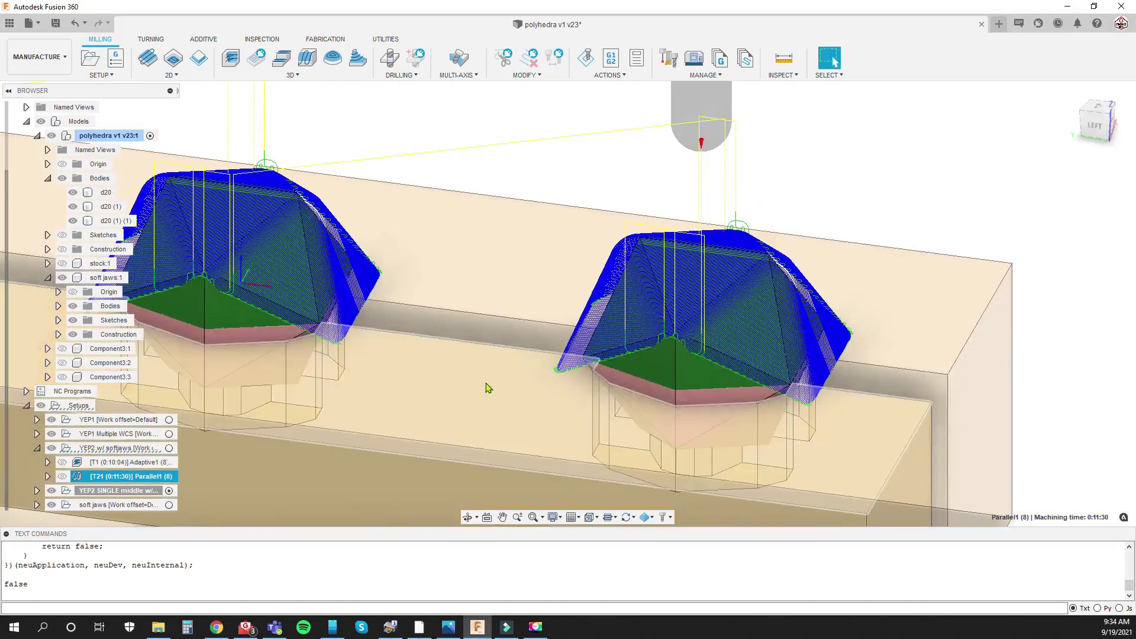
{"action": "middle_click_drag", "start_coordinate": [387, 373], "coordinate": [501, 321], "text": "shift"}
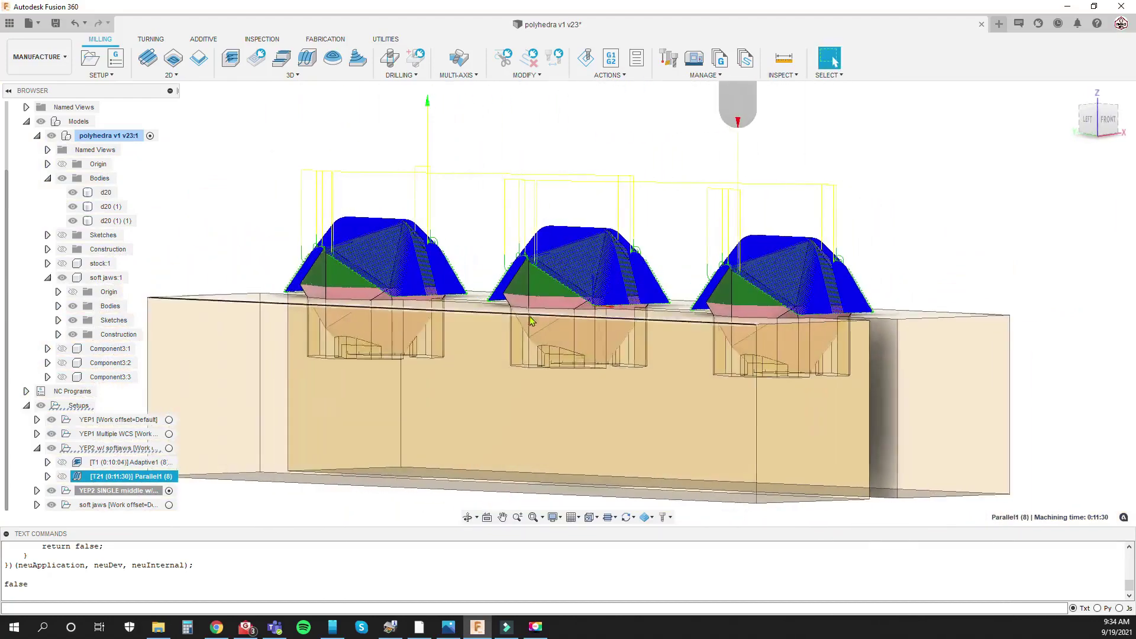
{"action": "middle_click_drag", "start_coordinate": [440, 355], "coordinate": [452, 372], "text": "shift"}
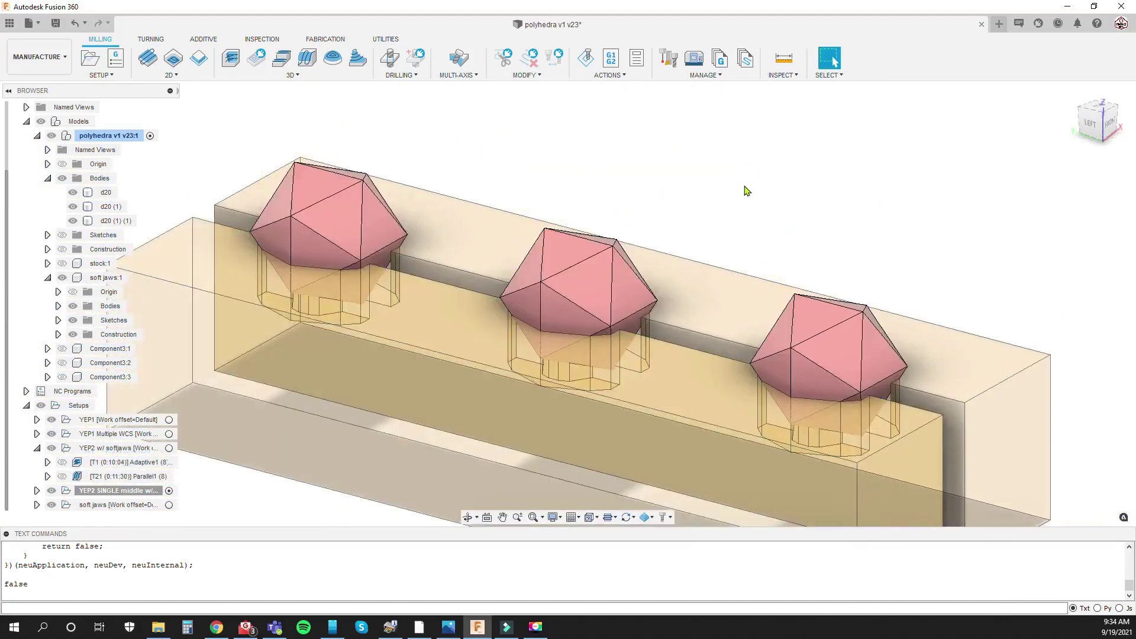